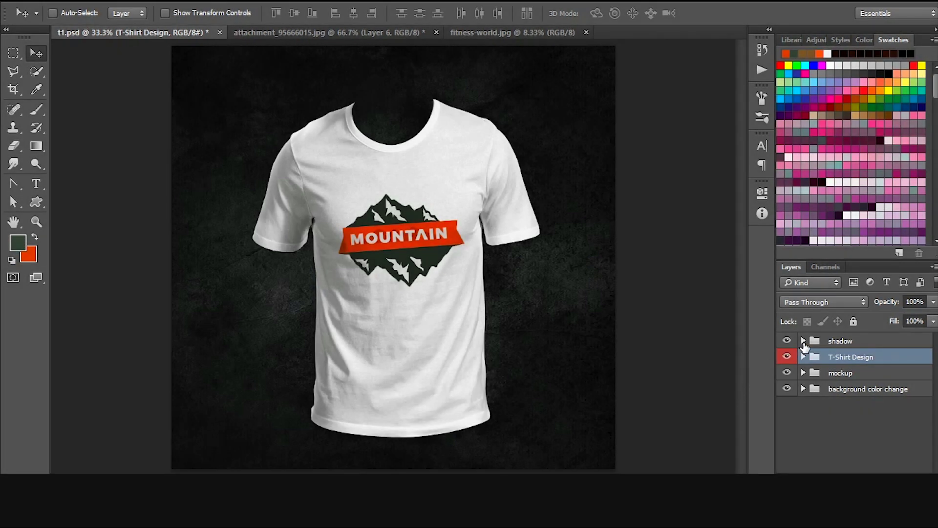
Inspect the shadow group and its Black layer's blending, then collapse it
click(803, 341)
click(803, 340)
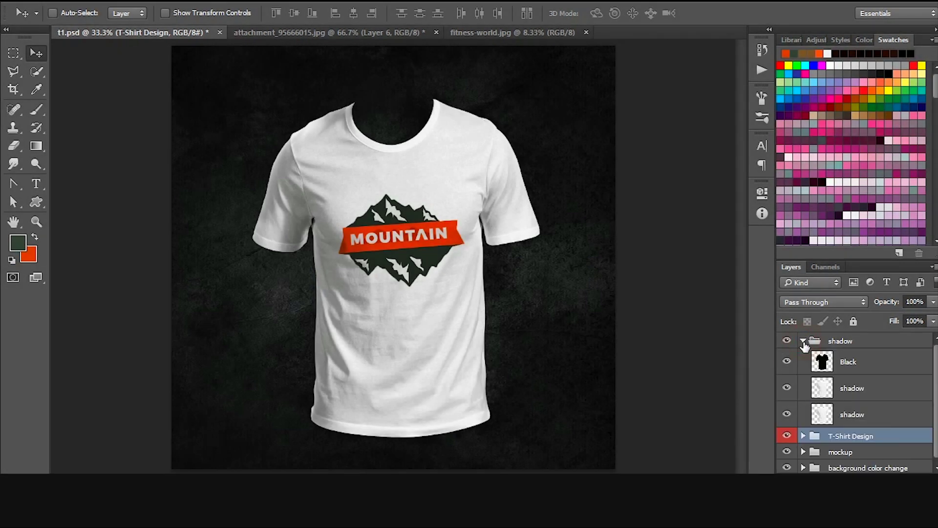
click(827, 362)
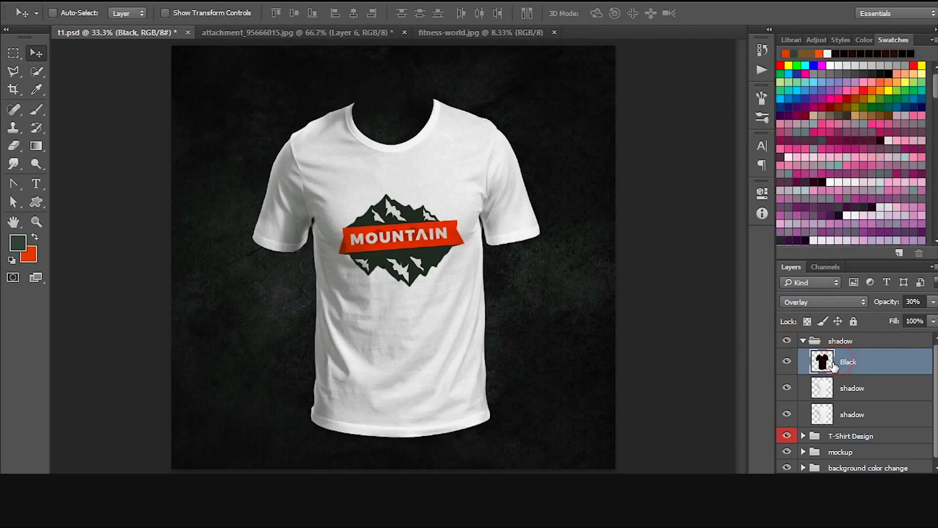
click(801, 341)
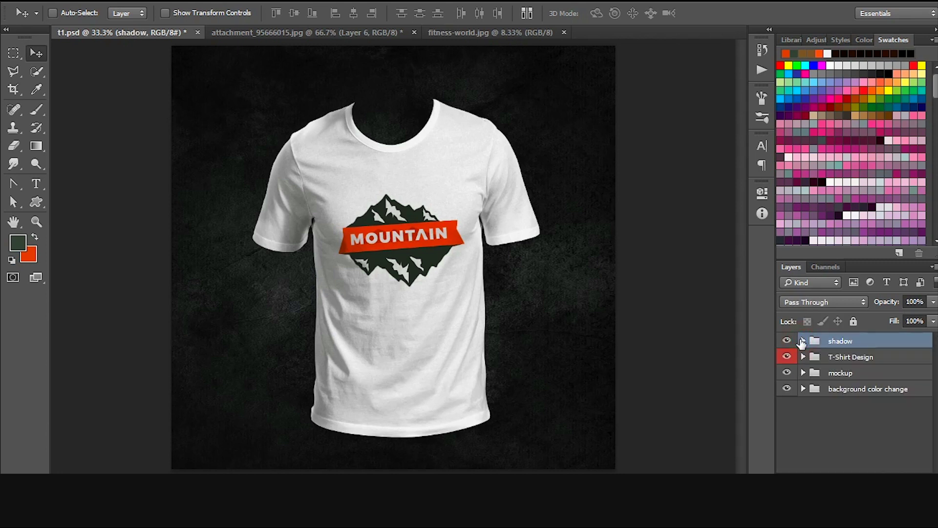
Check the T-Shirt Design group by toggling the Mountain print off and back on
click(803, 357)
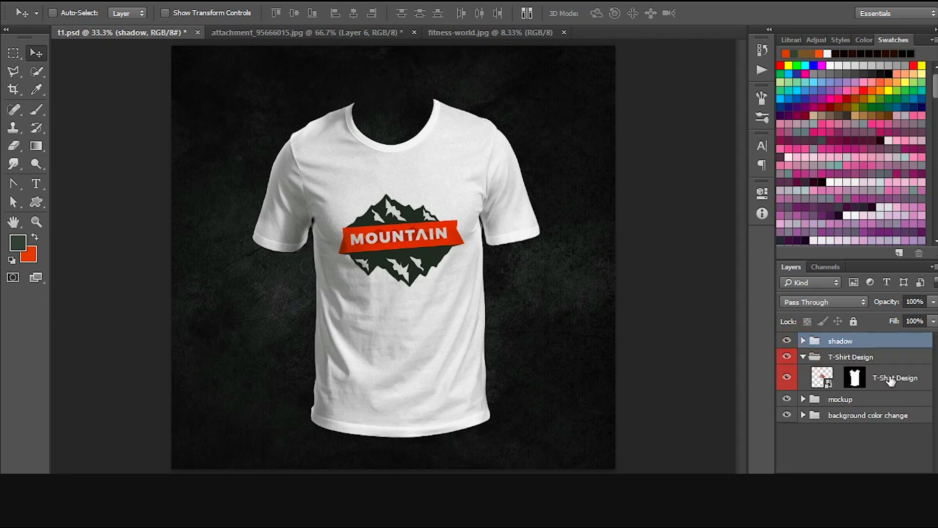
click(786, 377)
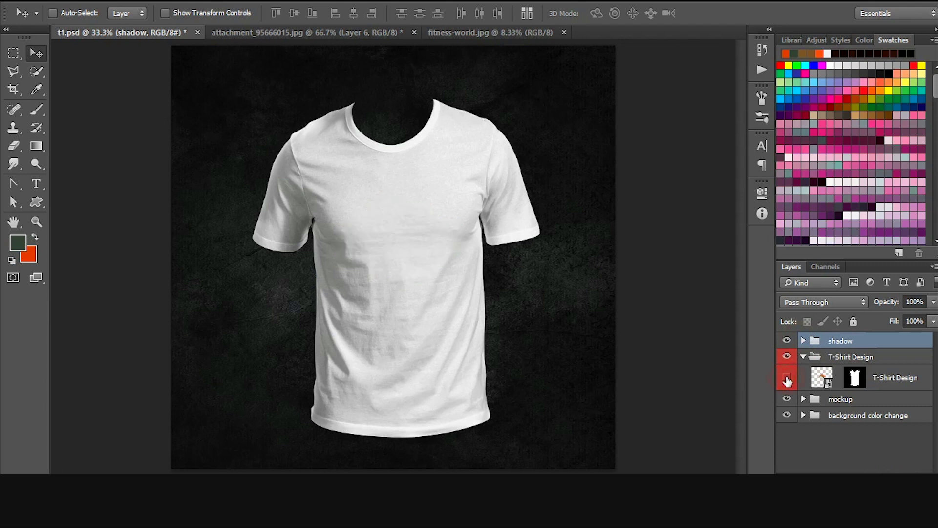
click(787, 378)
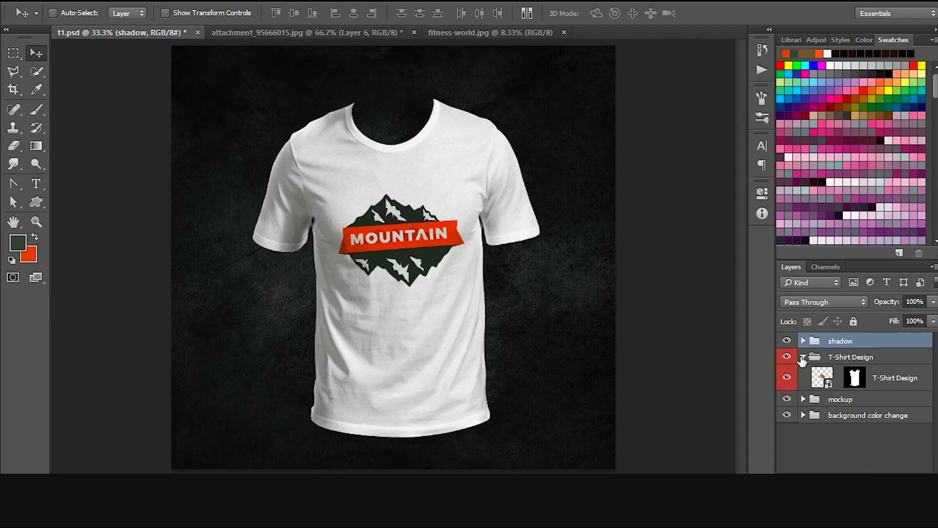
click(803, 357)
Check the mockup group by toggling the shirt color change layer that makes the shirt white
click(803, 372)
click(791, 394)
click(792, 397)
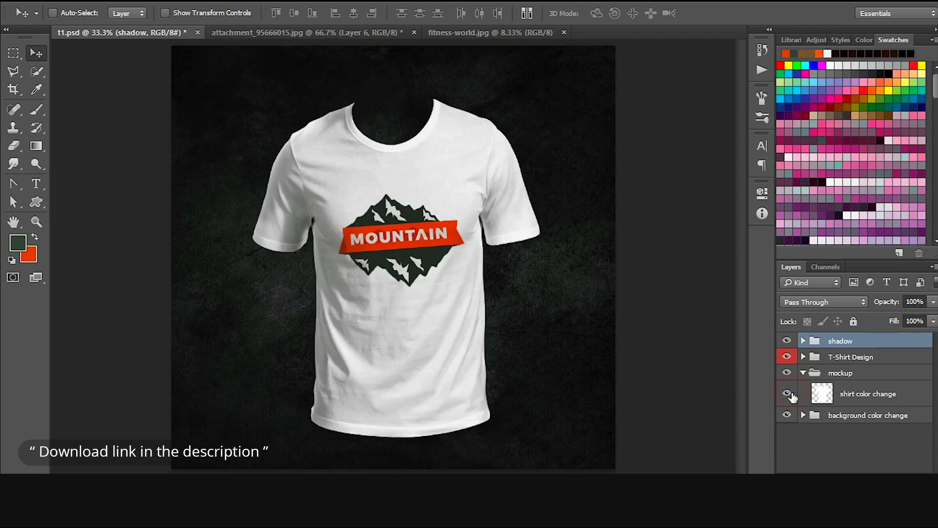
click(803, 373)
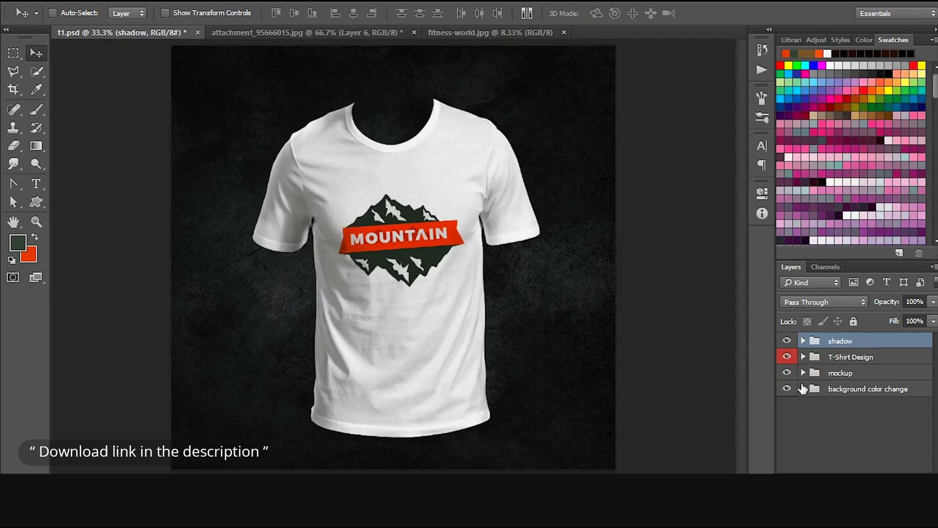
Toggle both background color change layers, restoring the dark background before collapsing the group
click(802, 389)
click(786, 408)
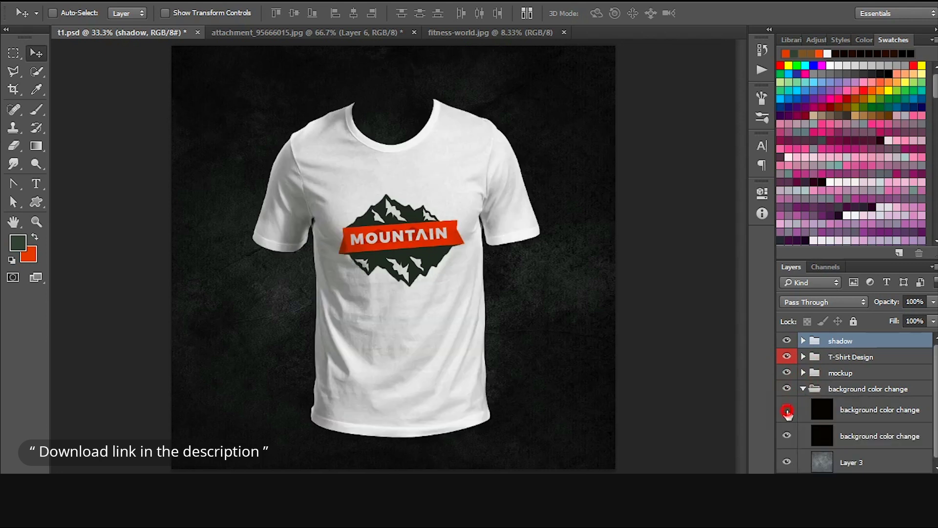
click(787, 435)
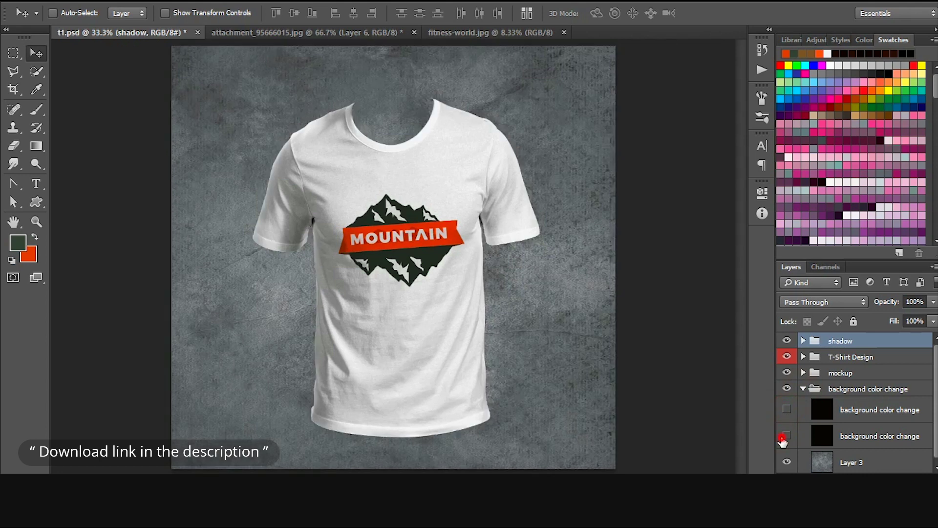
click(786, 435)
click(787, 409)
click(803, 389)
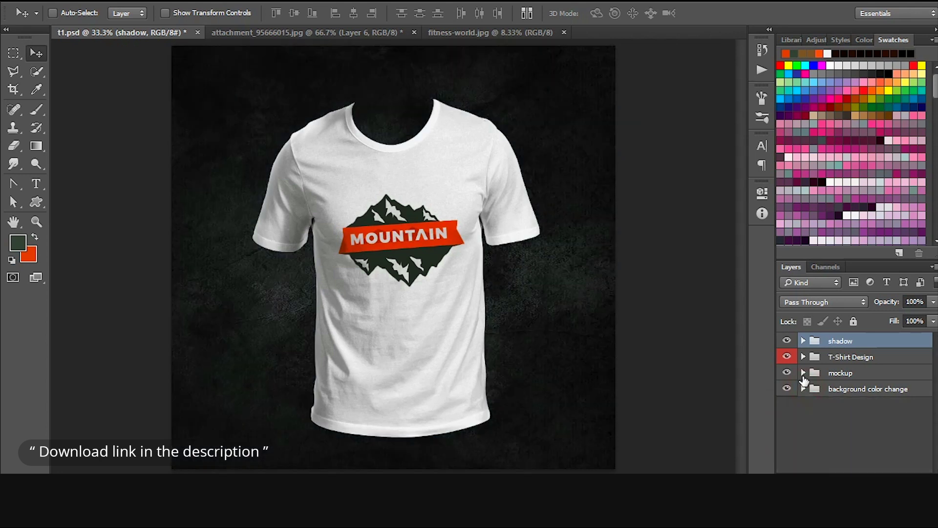
Expand the T-Shirt Design group and open its smart object contents for editing
click(802, 374)
click(803, 374)
click(803, 357)
click(803, 357)
click(803, 358)
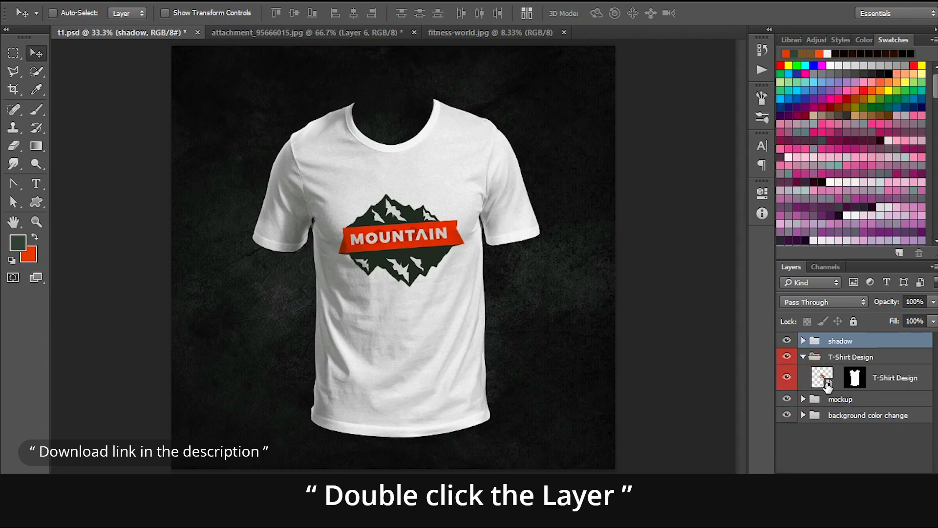
double_click(824, 382)
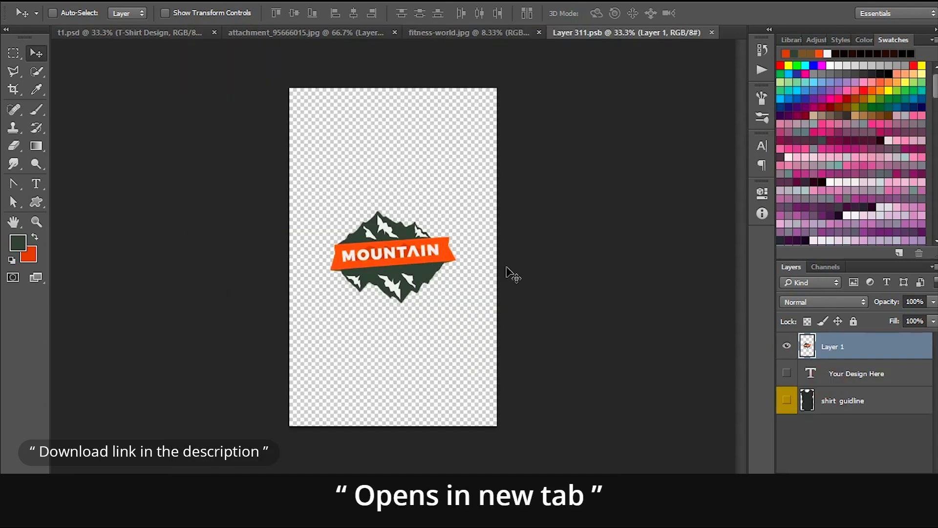
Hide the Mountain logo layer and bring up the fitness-world.jpg image
click(788, 347)
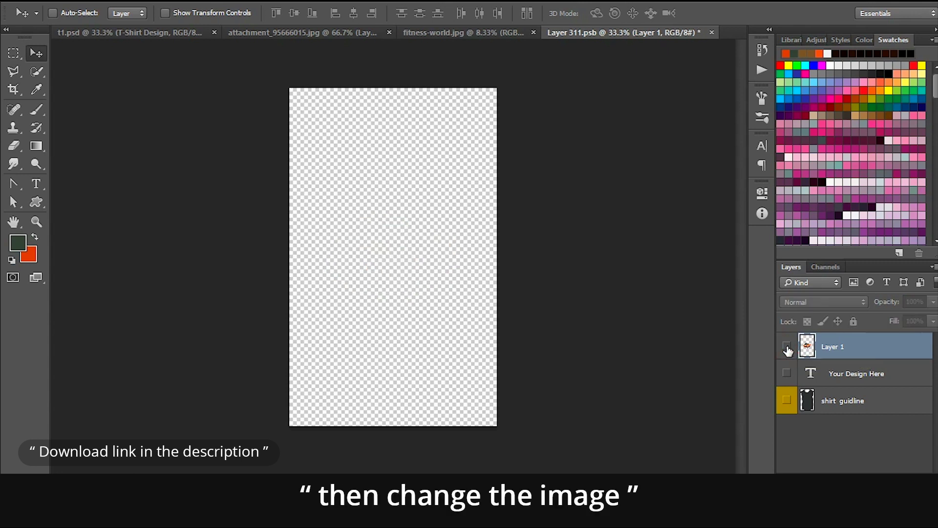
click(486, 33)
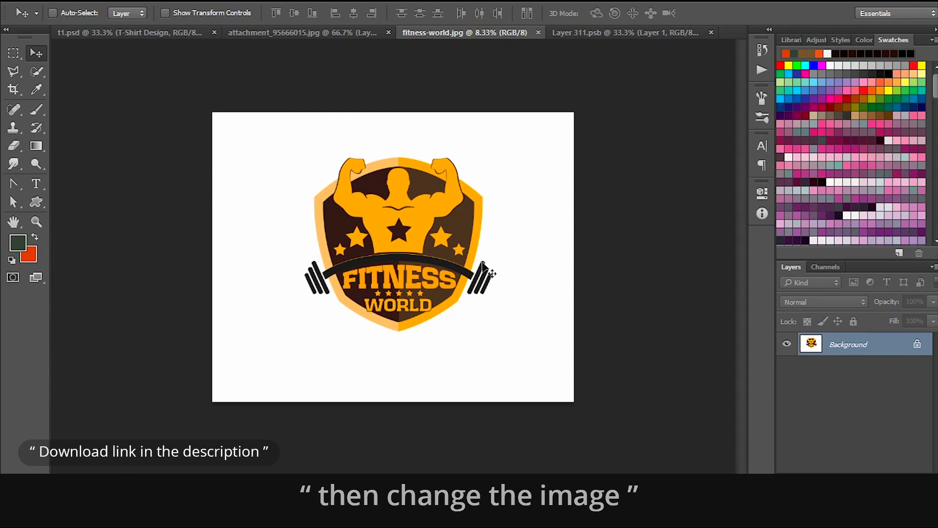
Select the Fitness World logo with the Magic Wand on the white background, then invert
click(44, 76)
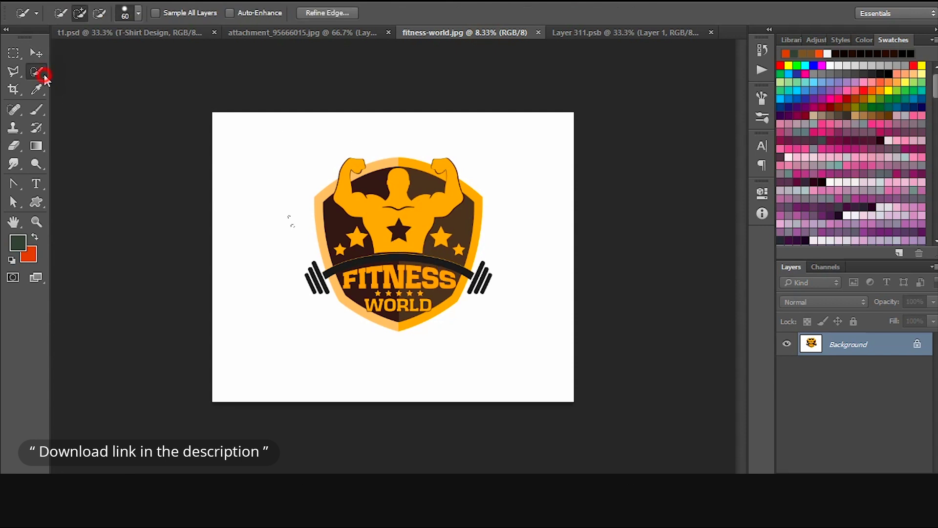
click(74, 84)
click(264, 211)
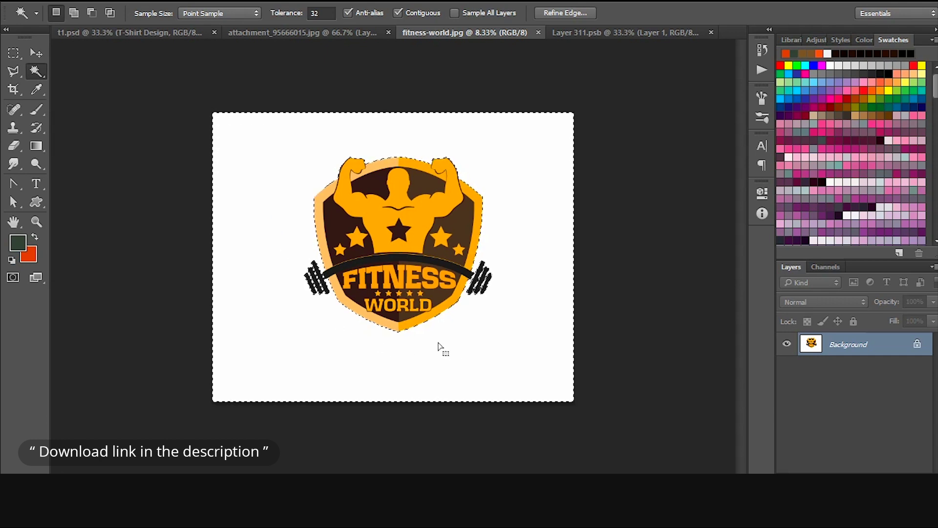
key(ctrl+shift+i)
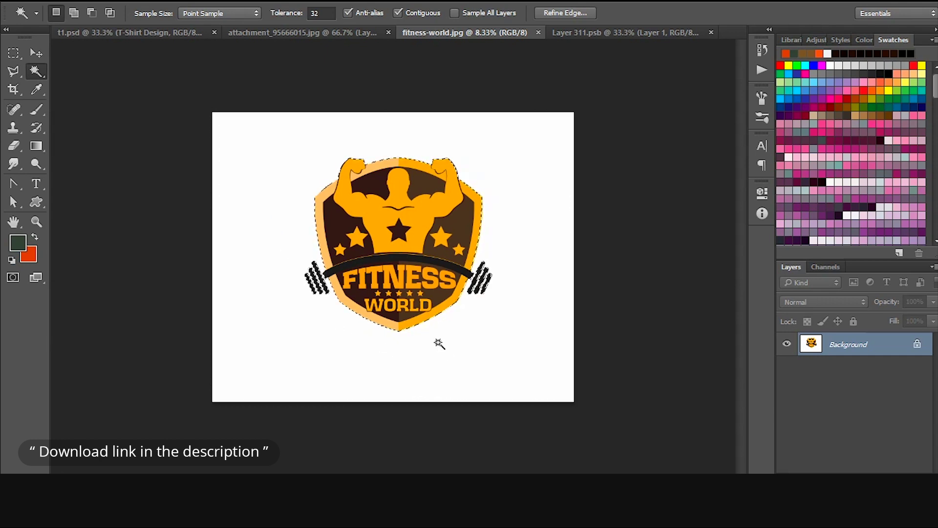
Unlock the Background layer and copy the selected logo onto a new layer
click(918, 345)
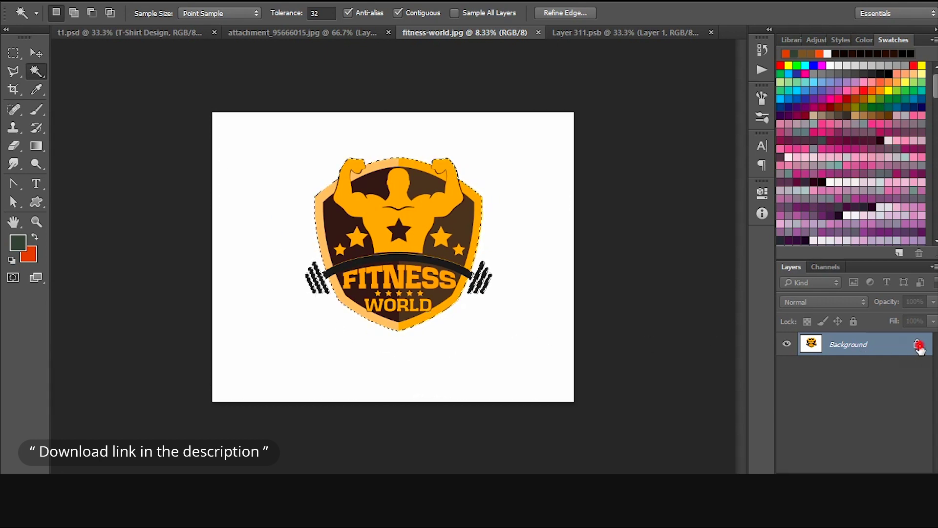
key(ctrl+j)
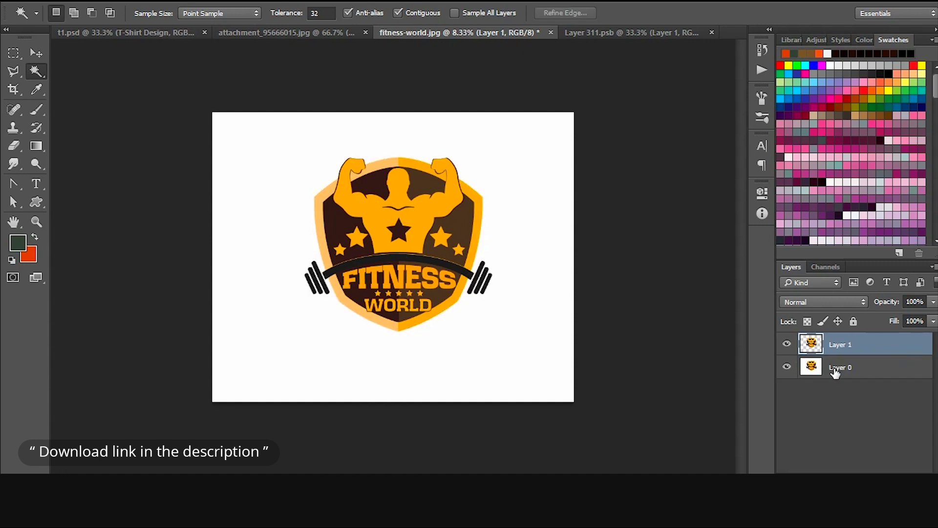
key(c)
key(v)
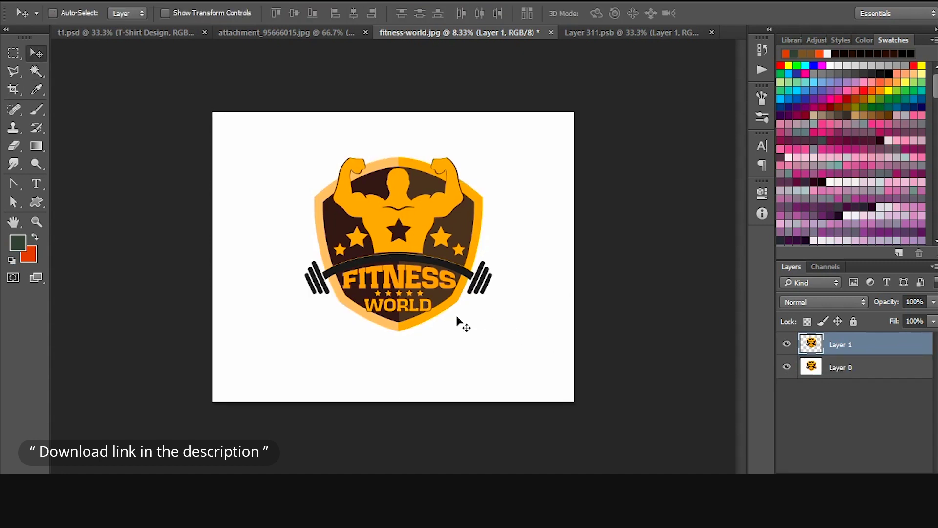
click(421, 238)
Drag the logo into Layer 311.psb and scale it proportionally to 30%
drag(430, 223, 428, 260)
key(ctrl+t)
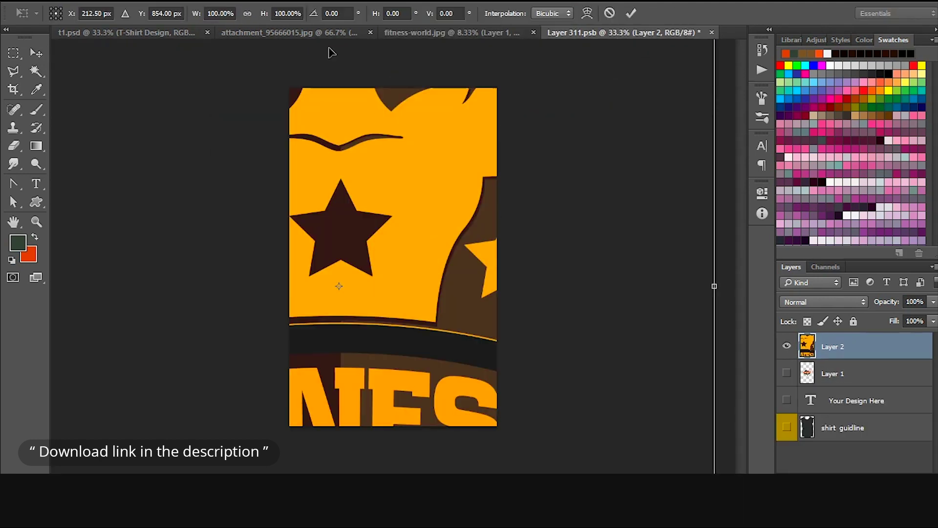
click(247, 13)
click(280, 13)
double_click(280, 13)
text(30)
key(Return)
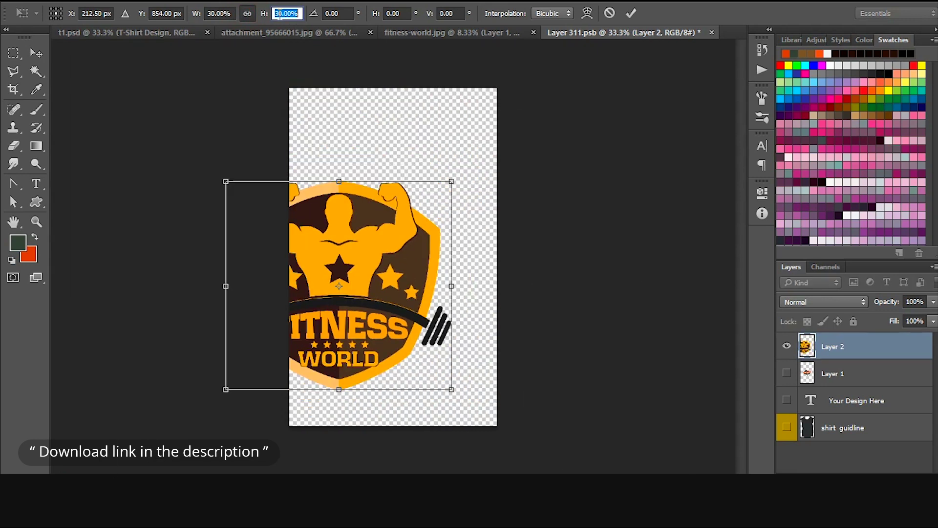
Centre the logo on the canvas and refine its scale down to 15%, committing the transform
drag(360, 297, 414, 268)
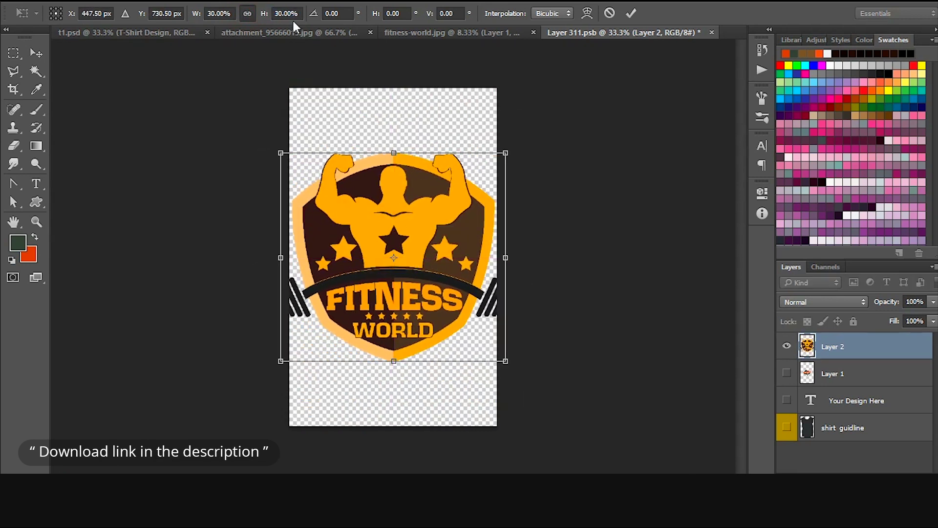
text(20)
key(Return)
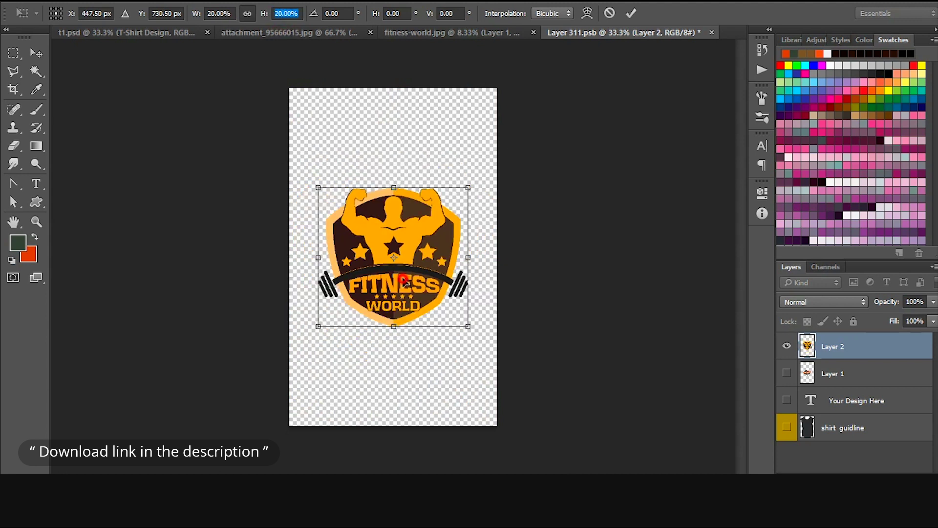
drag(408, 280, 408, 272)
double_click(286, 13)
text(19)
key(Return)
key(Down)
key(Down)
key(Down)
key(Down)
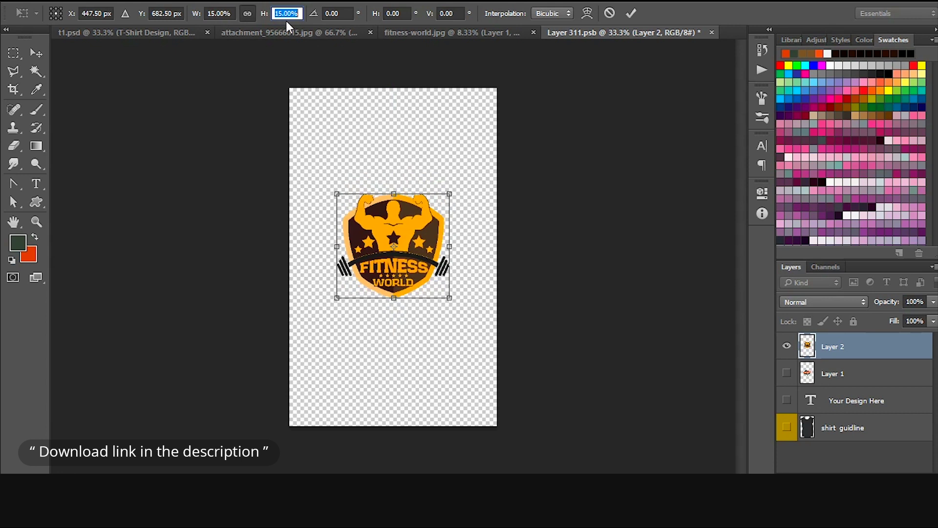
click(632, 13)
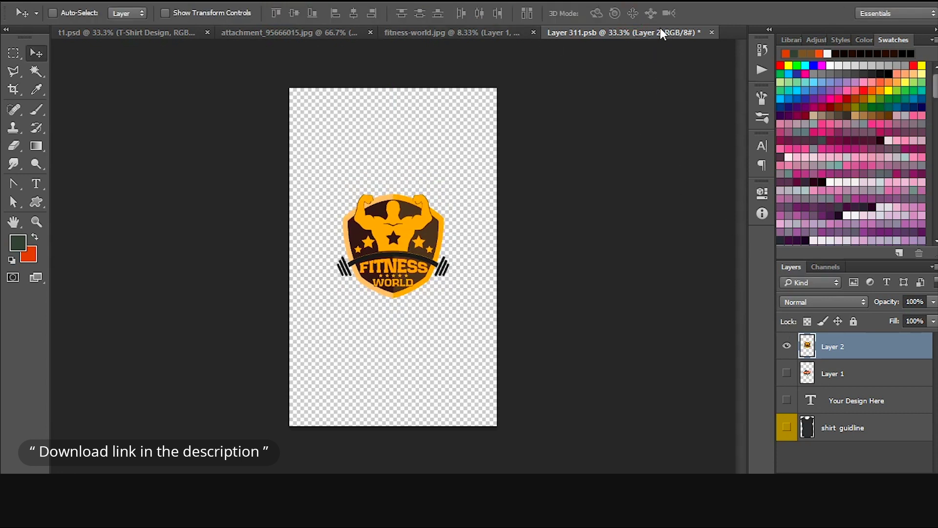
Close Layer 311.psb saving changes, and return to the t1.psd mockup
click(712, 32)
click(417, 189)
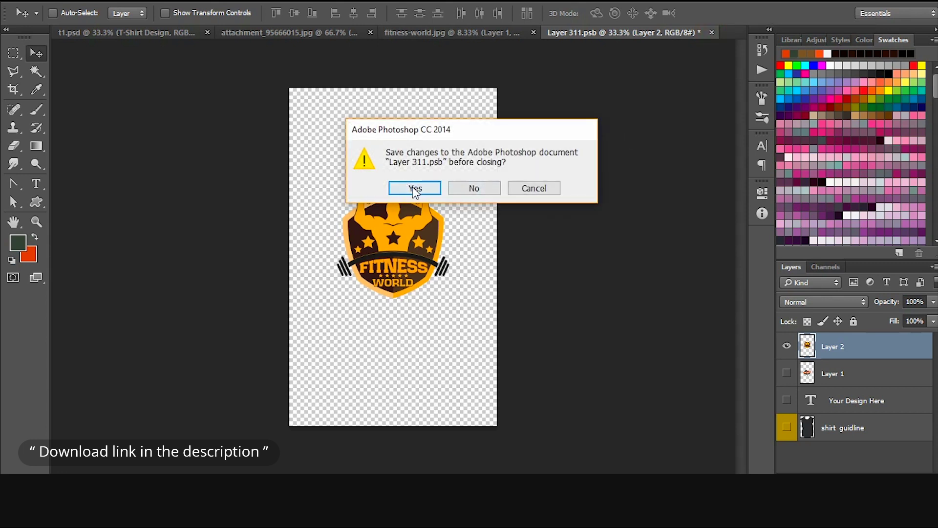
click(416, 189)
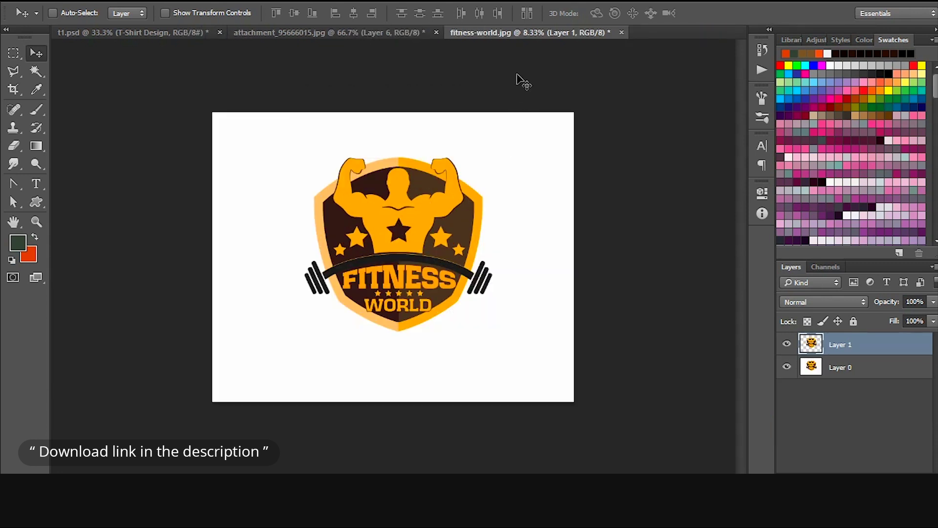
click(145, 33)
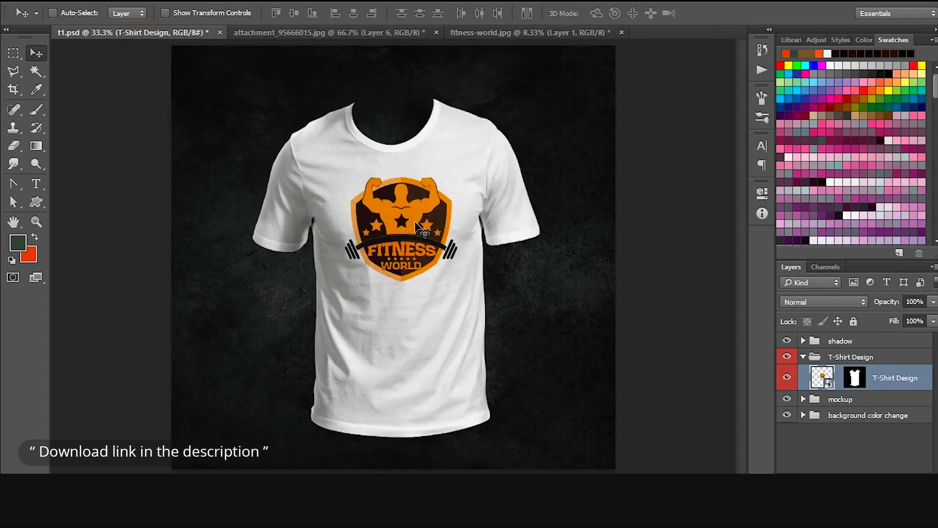
Drag and Shift-nudge the logo until centred on the chest, then collapse the T-Shirt Design group
drag(414, 223, 413, 225)
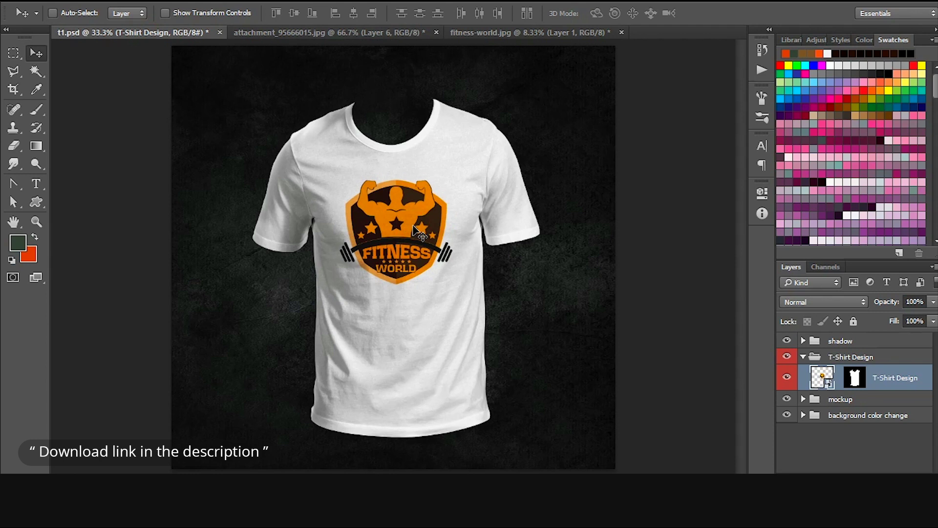
drag(415, 230, 401, 264)
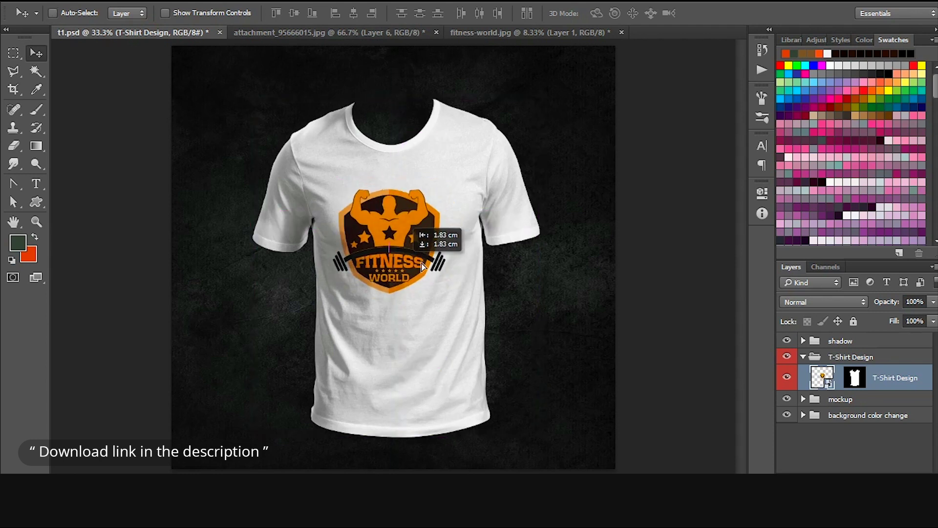
drag(513, 272, 526, 260)
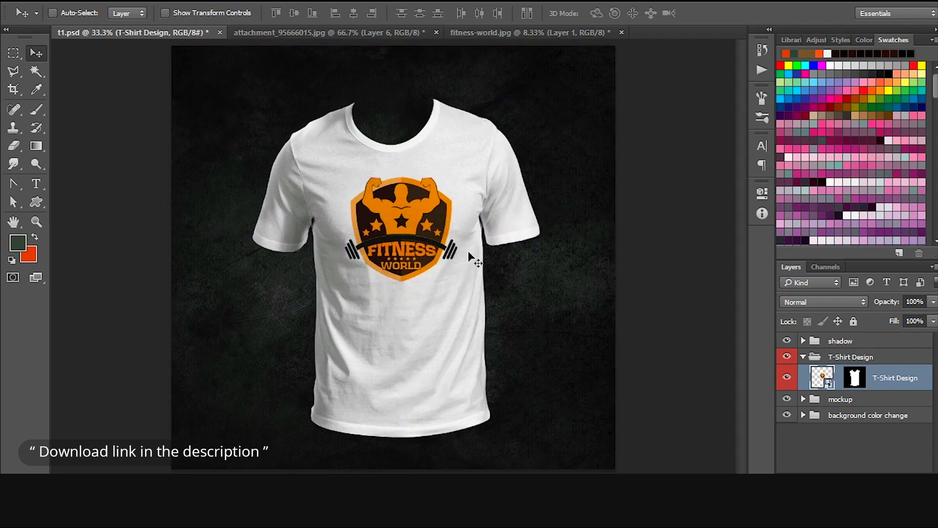
drag(416, 268, 416, 267)
key(shift+Down)
key(shift+Down)
key(shift+Down)
key(shift+Down)
key(shift+Down)
key(shift+Down)
key(shift+Down)
key(shift+Down)
key(shift+Down)
key(shift+Down)
key(shift+Down)
key(shift+Down)
key(shift+Down)
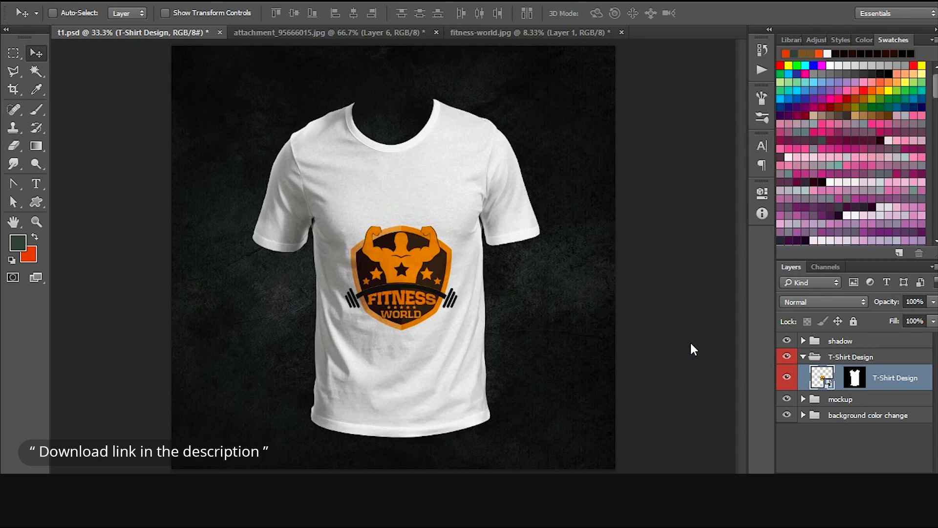
key(shift+Up)
key(shift+Up)
key(shift+Up)
key(shift+Up)
key(shift+Up)
key(shift+Up)
key(shift+Up)
key(shift+Up)
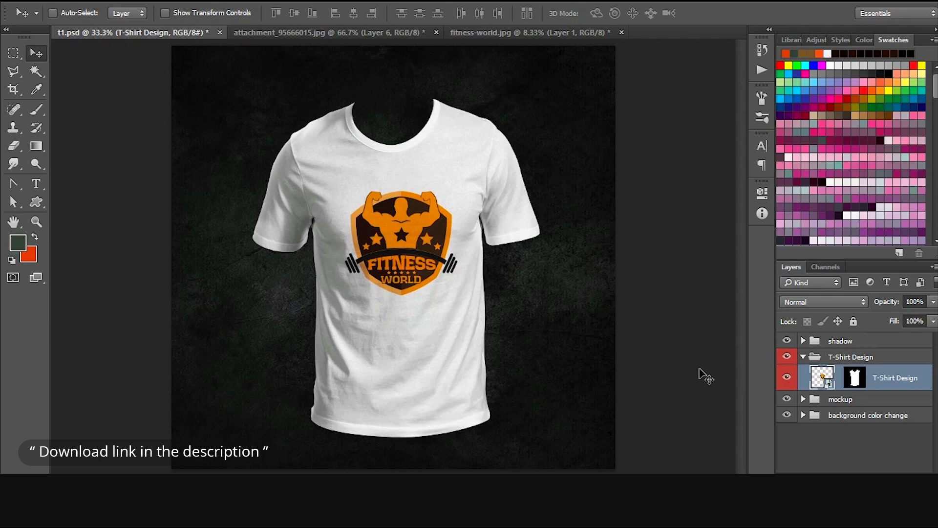
key(shift+Left)
key(shift+Left)
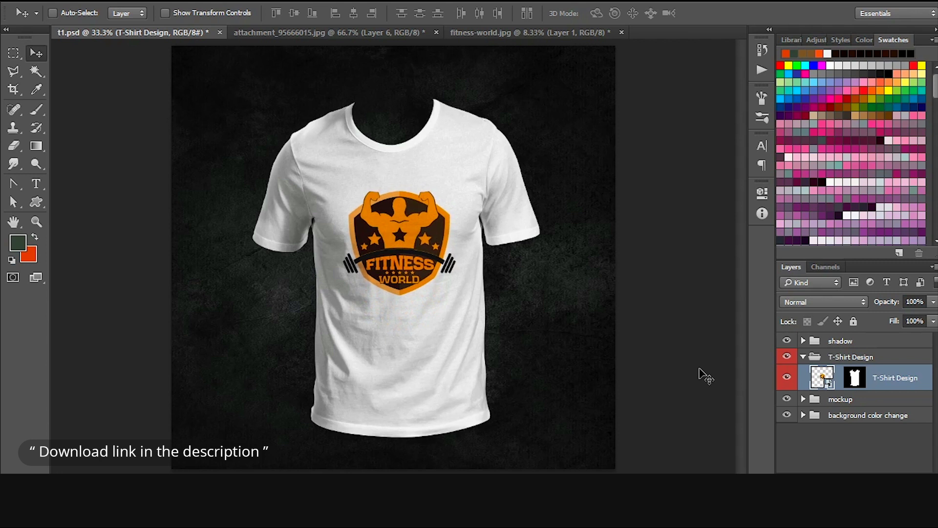
key(shift+Down)
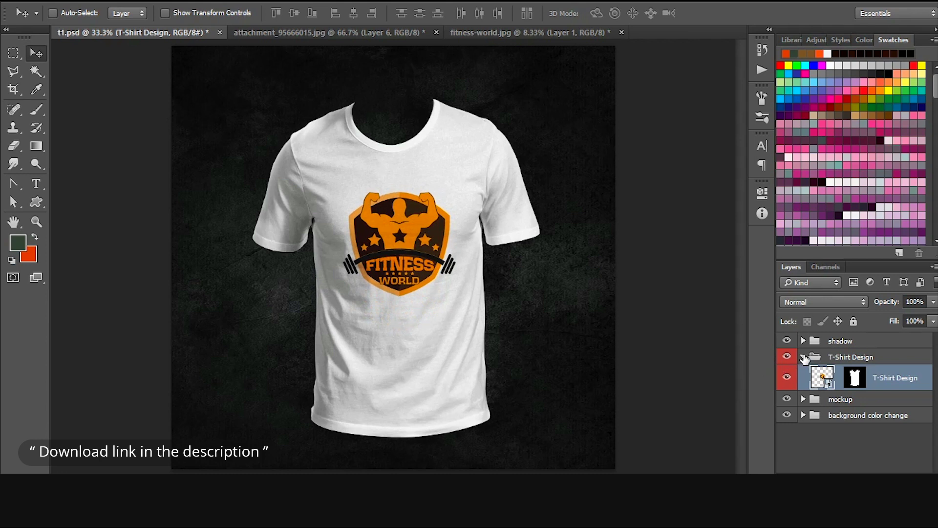
click(804, 357)
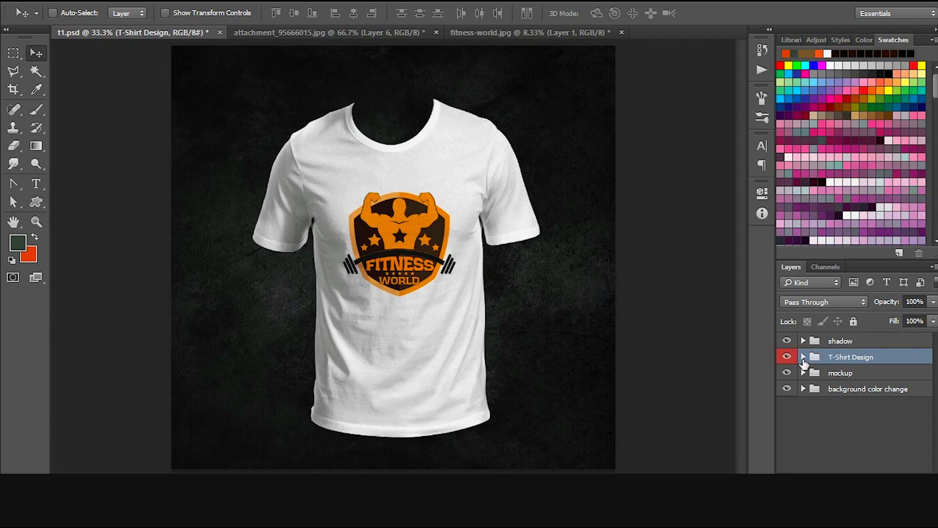
click(803, 357)
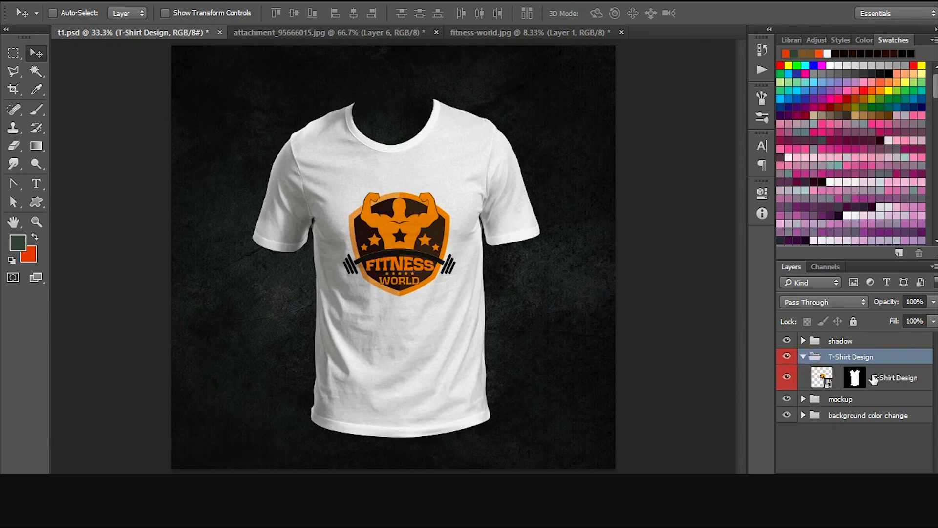